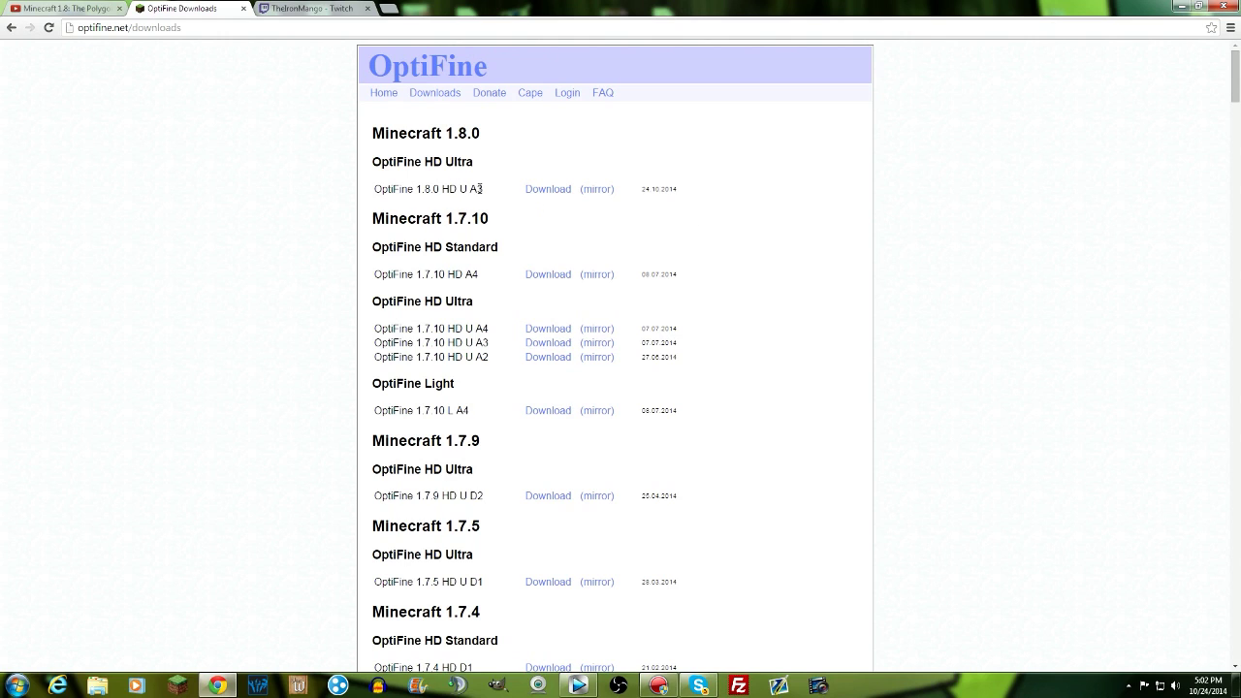
# Download OptiFine 1.8.0 HD U A3 and skip the adf.ly ad to reach its download page.
pyautogui.doubleClick(471, 188)
pyautogui.click(467, 192)
pyautogui.moveTo(484, 188)
pyautogui.mouseDown()
pyautogui.moveTo(391, 189)
pyautogui.moveTo(434, 188)
pyautogui.moveTo(469, 220)
pyautogui.moveTo(478, 188)
pyautogui.mouseUp()
pyautogui.click(536, 190)
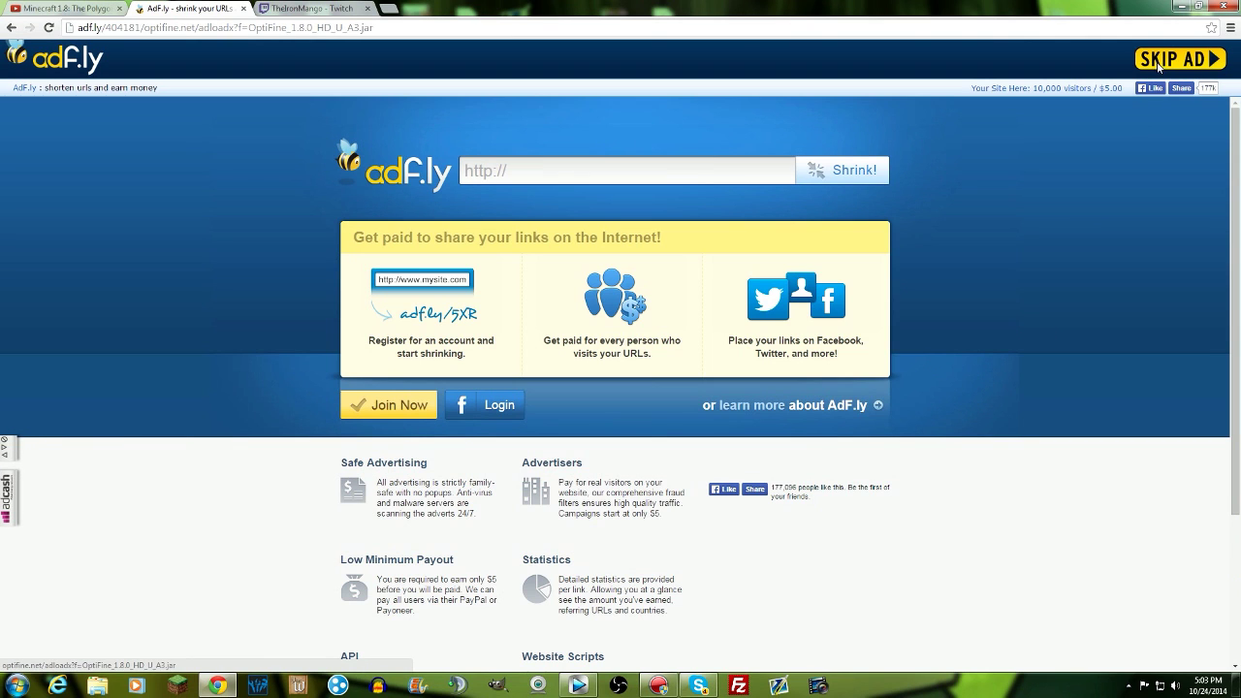
pyautogui.click(1158, 65)
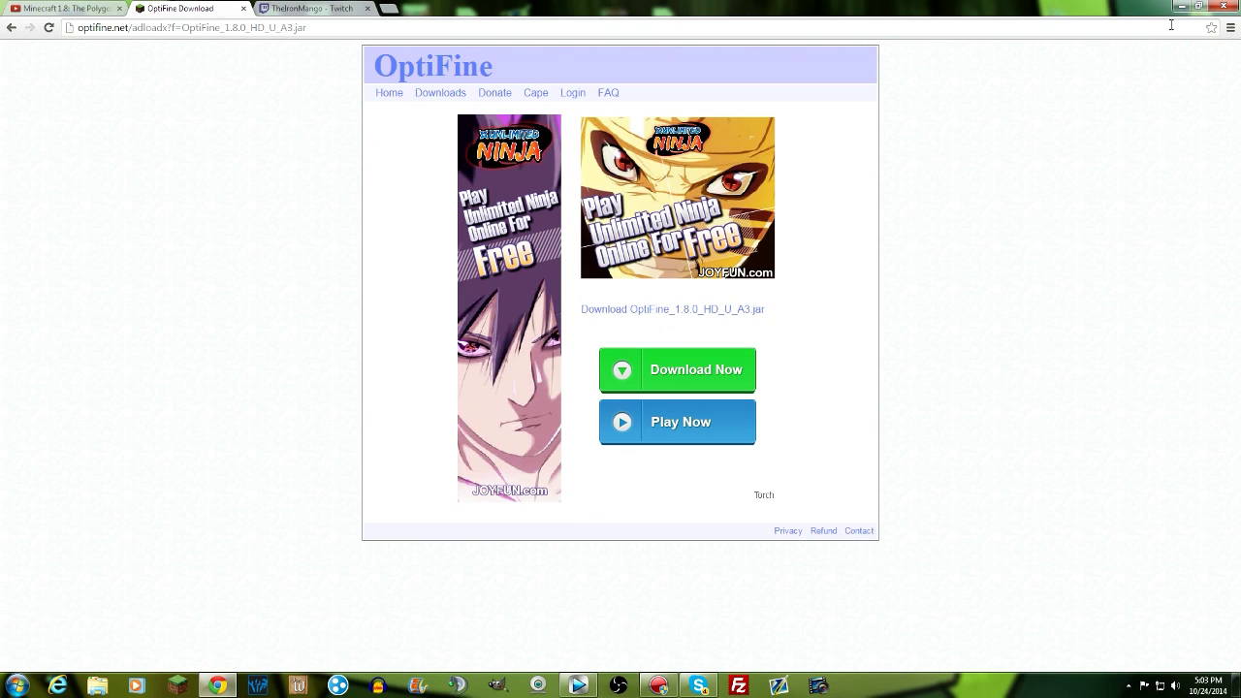
# Download and keep OptiFine_1.8.0_HD_U_A3.jar, run it, and install OptiFine into the Minecraft launcher.
pyautogui.click(685, 312)
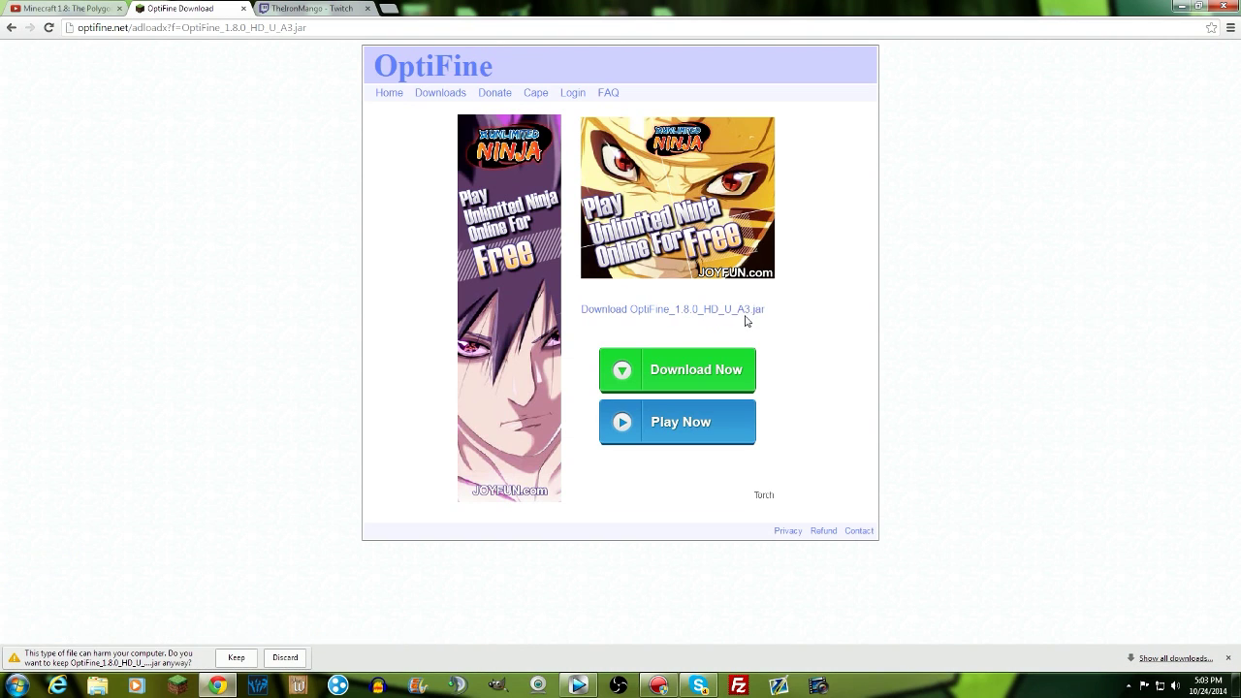
pyautogui.click(240, 659)
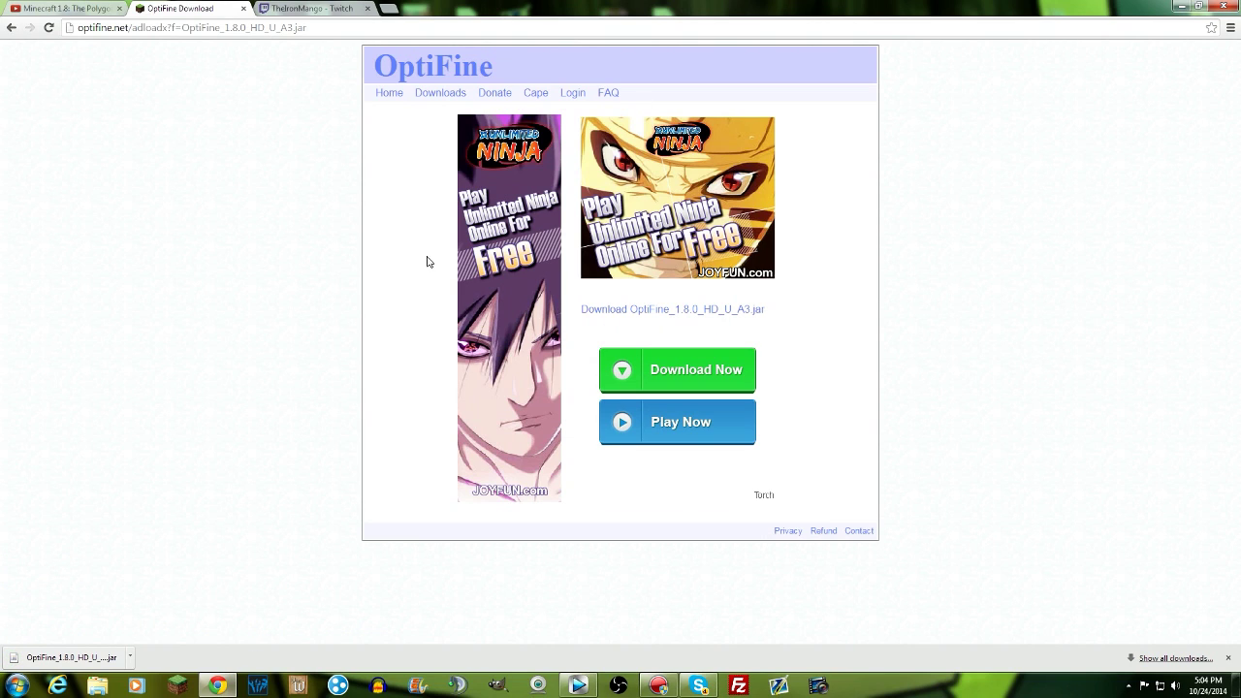
pyautogui.click(86, 659)
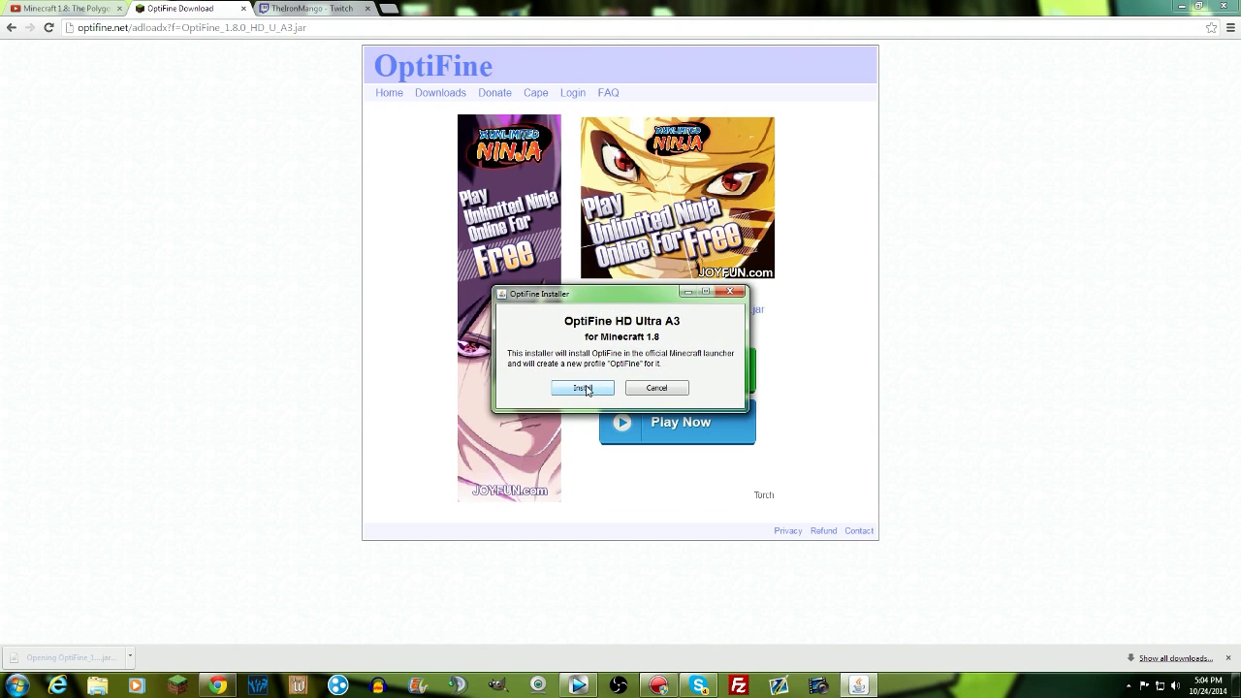
pyautogui.click(584, 388)
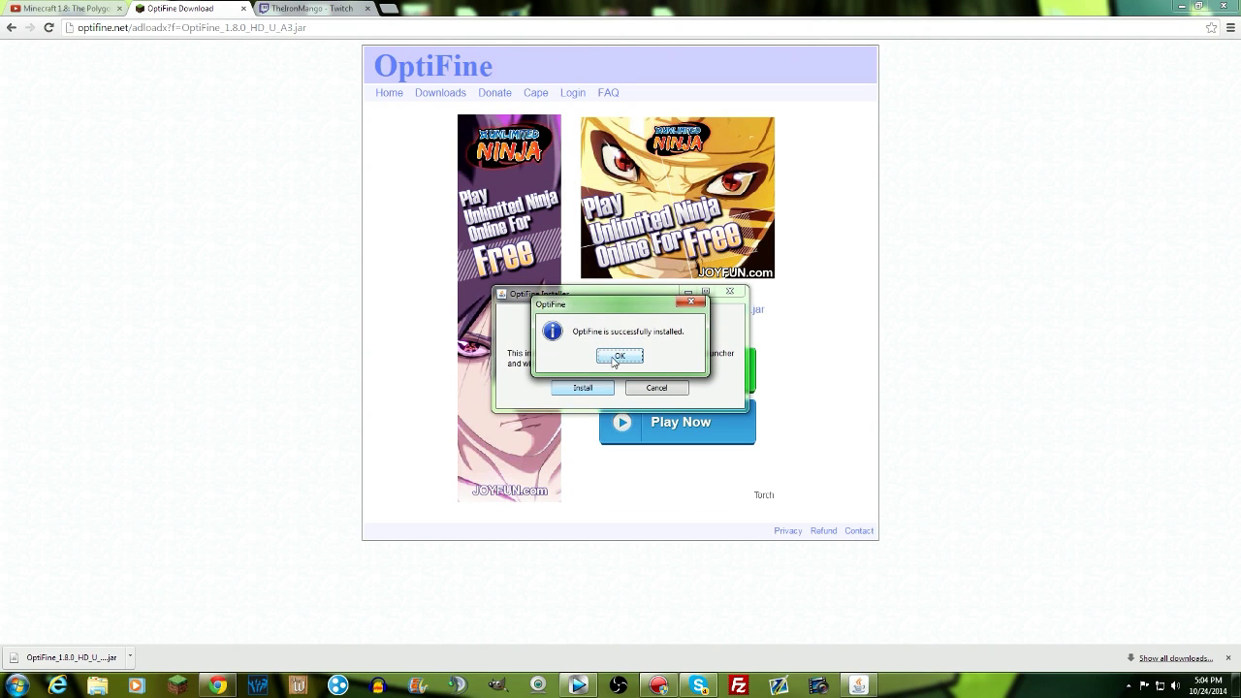
pyautogui.click(613, 359)
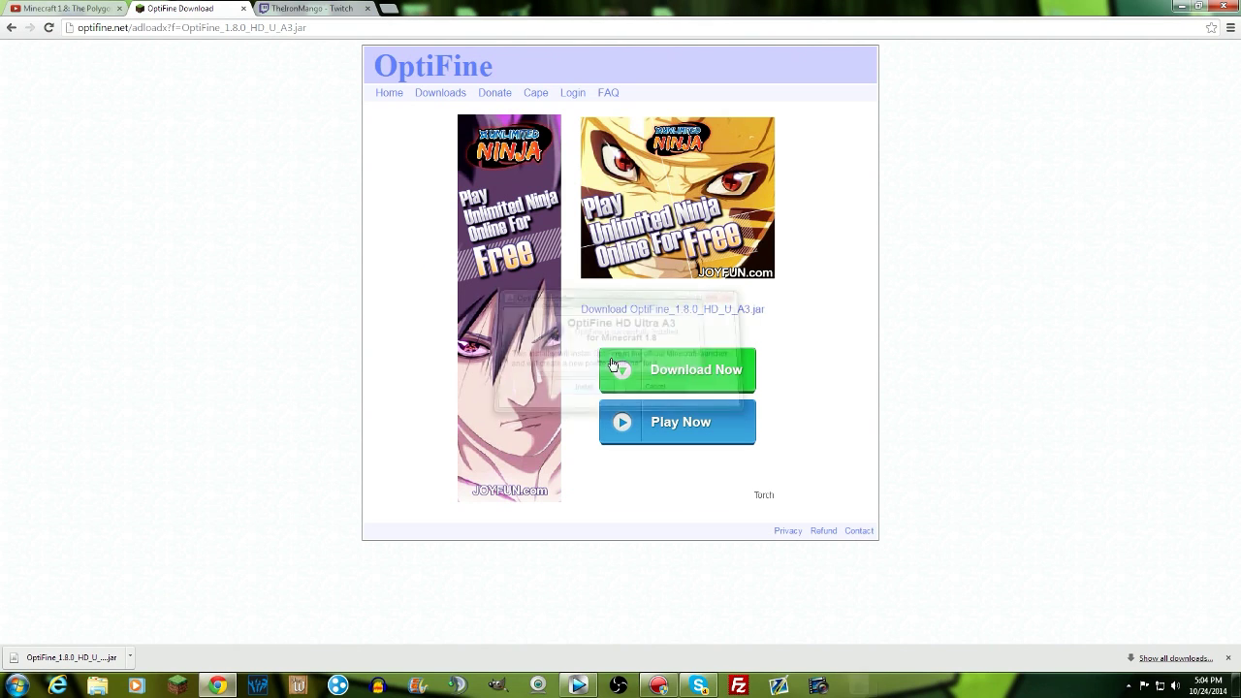
pyautogui.click(189, 685)
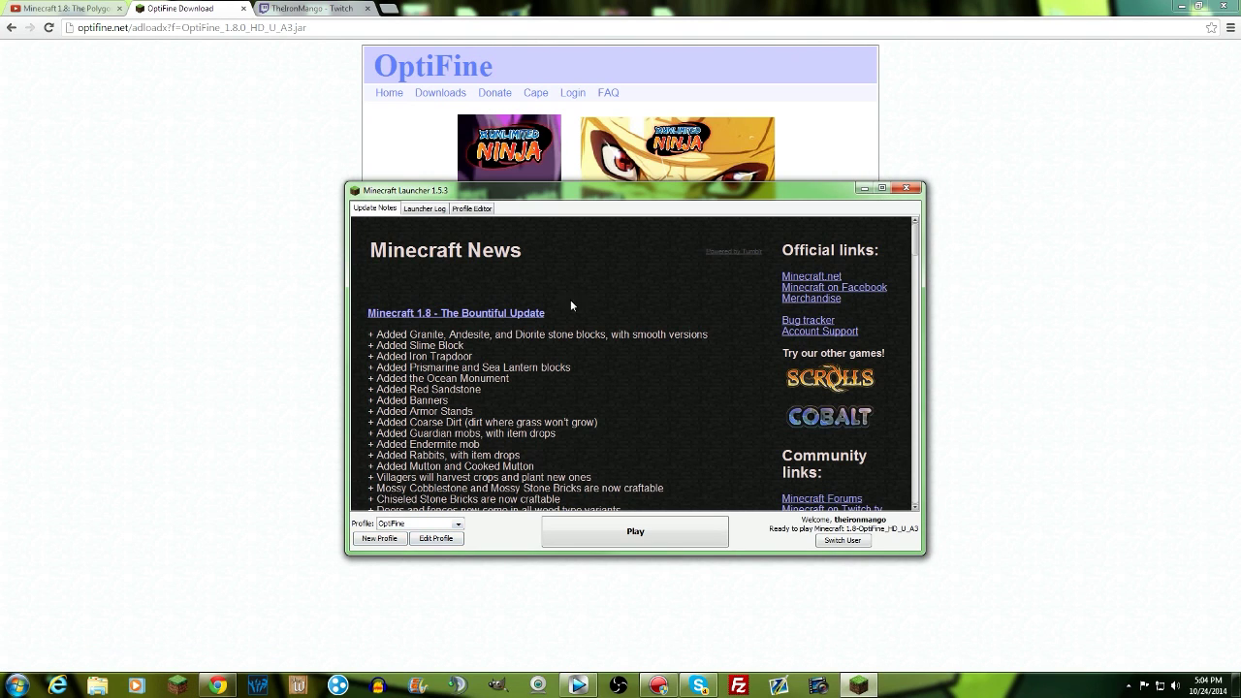
# Edit the OptiFine profile and enable a custom 1280×720 game resolution.
pyautogui.click(446, 543)
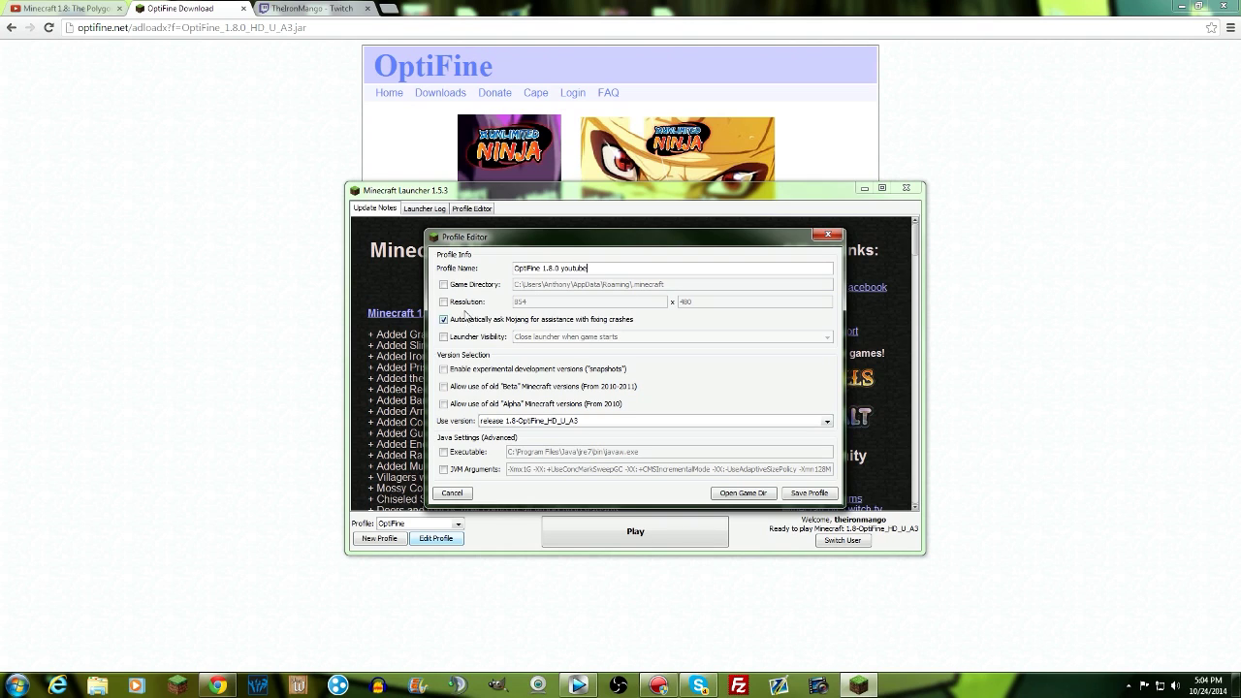
pyautogui.click(443, 301)
pyautogui.press('Tab')
pyautogui.write('1280')
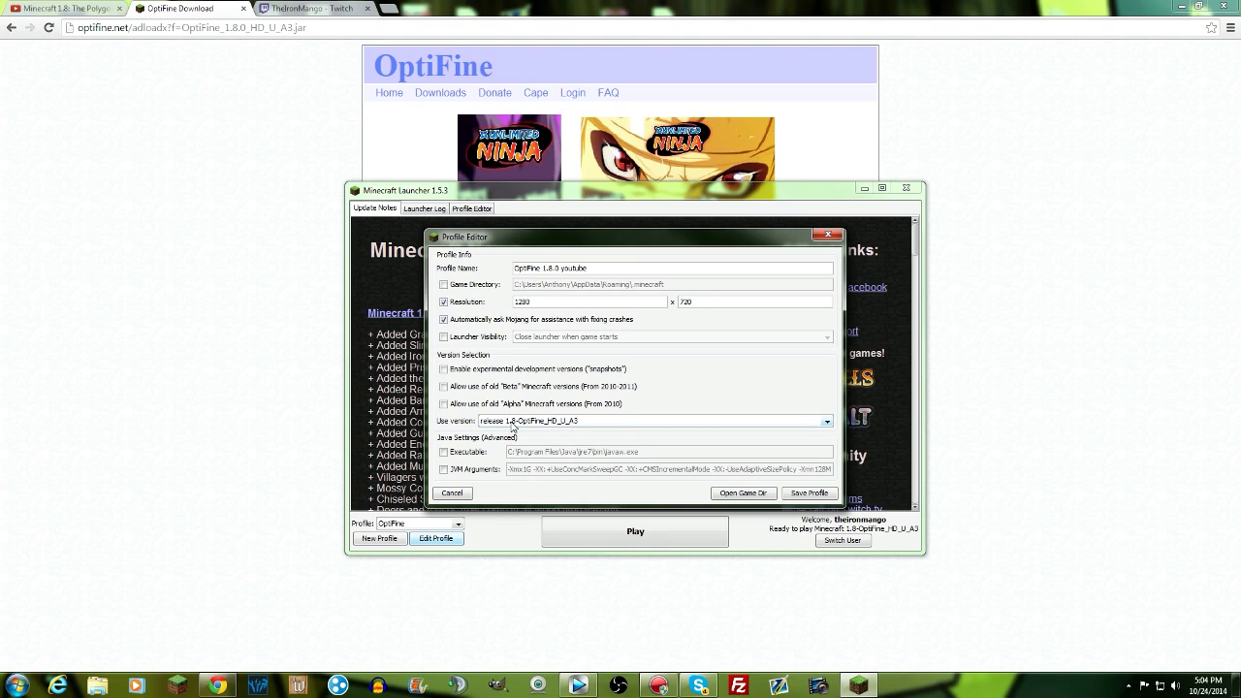
# Set the profile version to release 1.8-OptiFine_HD_U_A3, save it, and launch Minecraft.
pyautogui.click(513, 425)
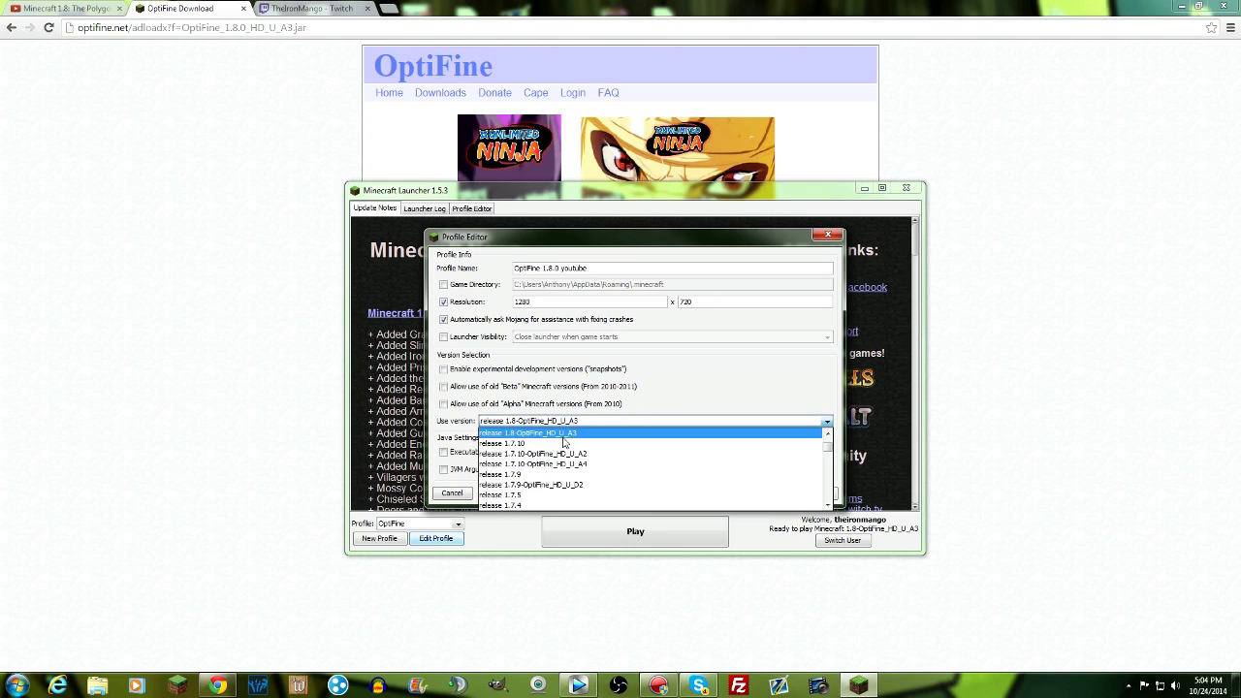
pyautogui.scroll(1, 568, 446)
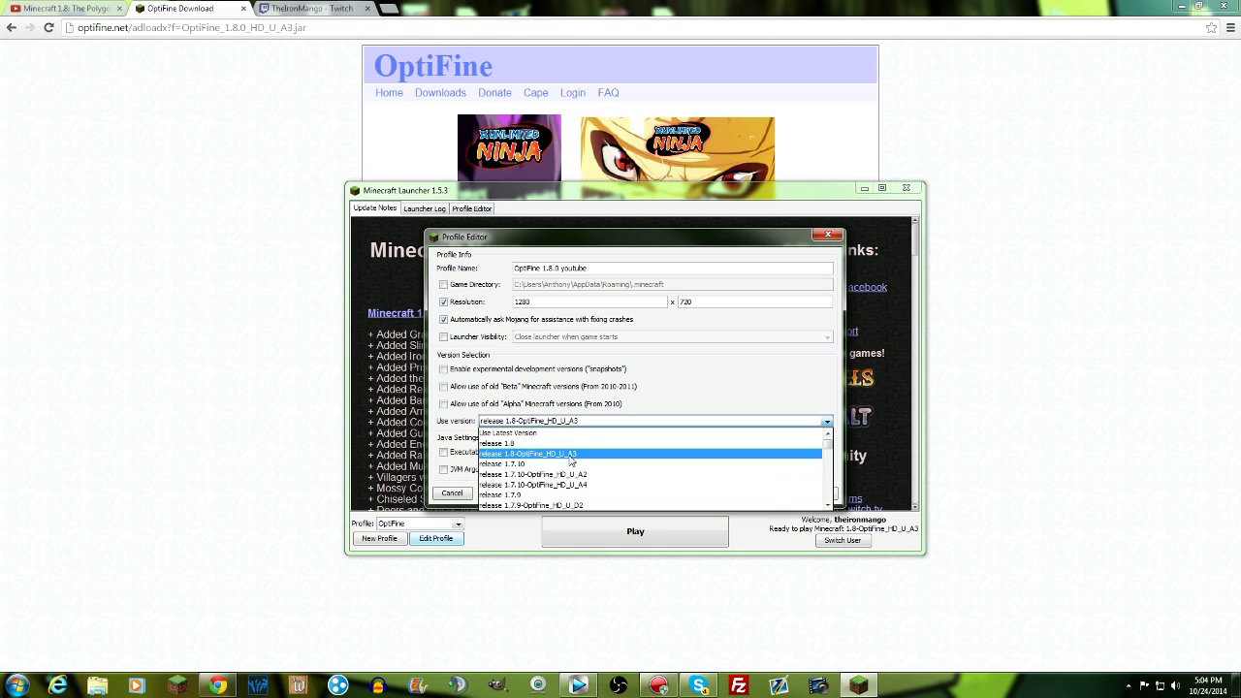
pyautogui.click(572, 464)
pyautogui.click(568, 424)
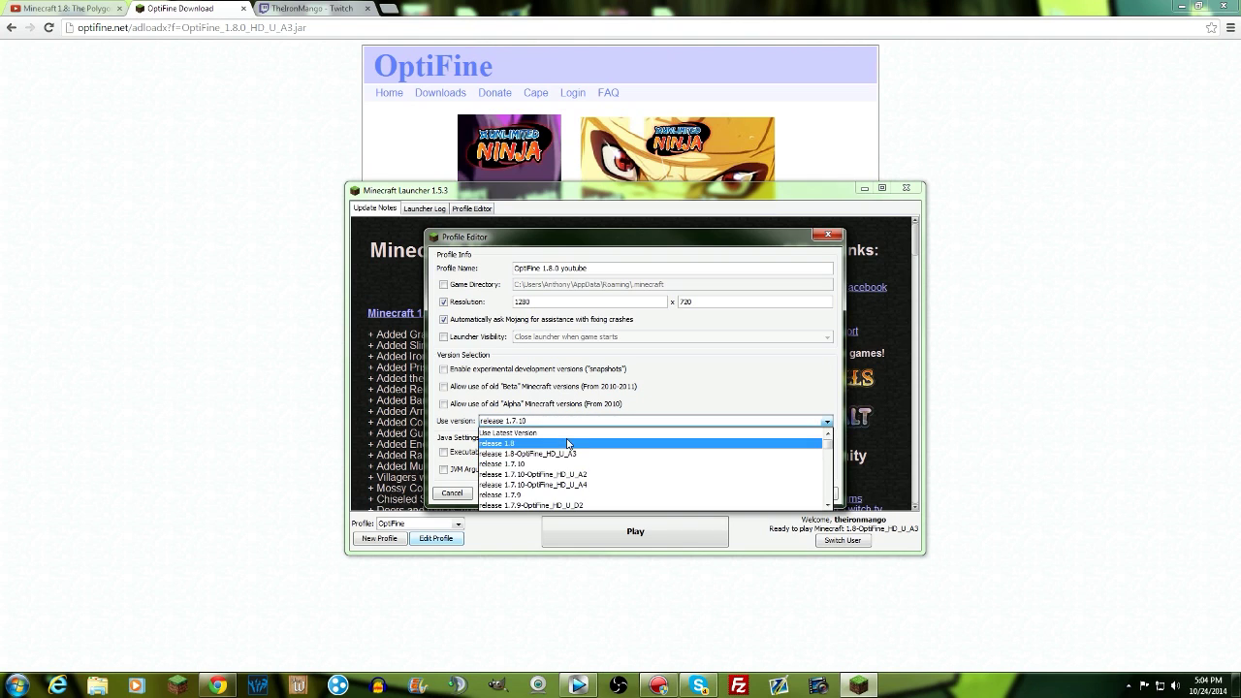
pyautogui.click(594, 454)
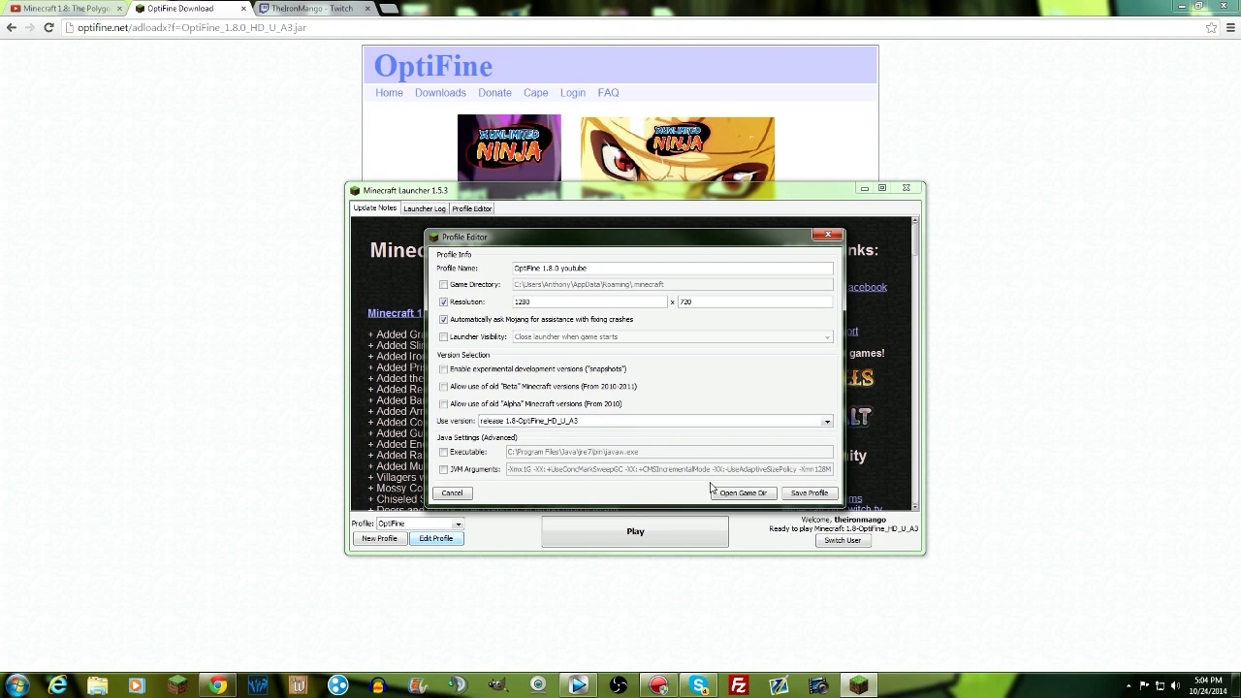
pyautogui.click(790, 494)
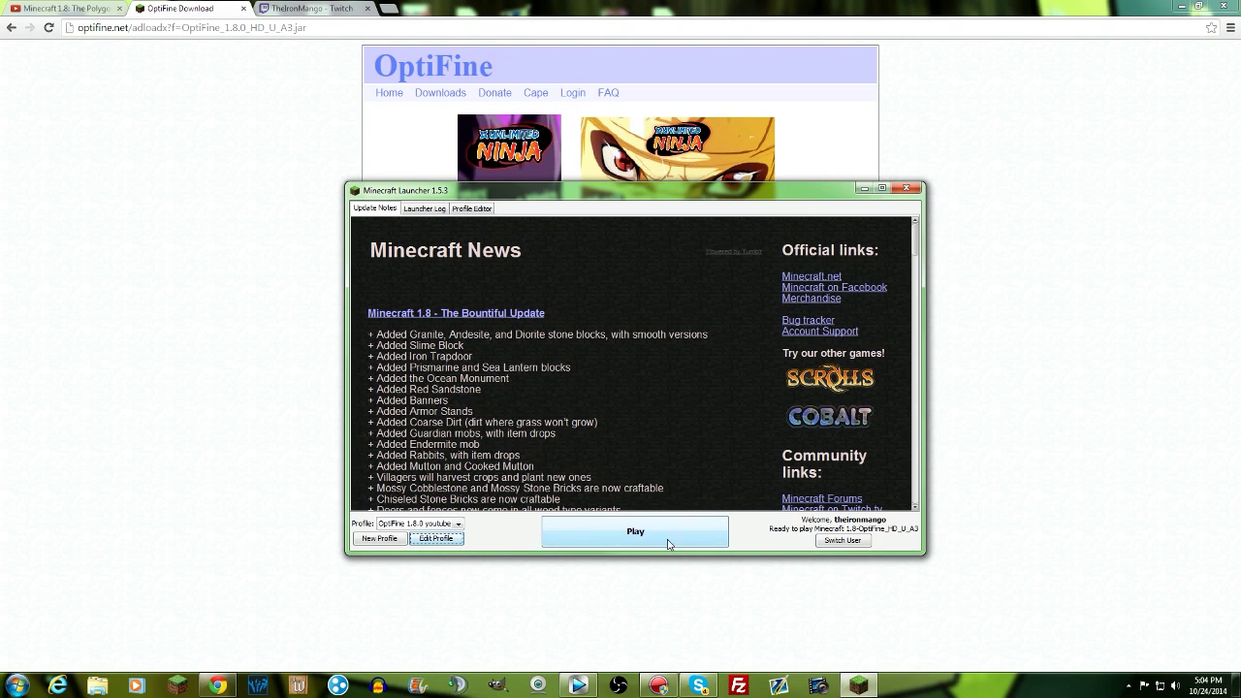
pyautogui.click(638, 541)
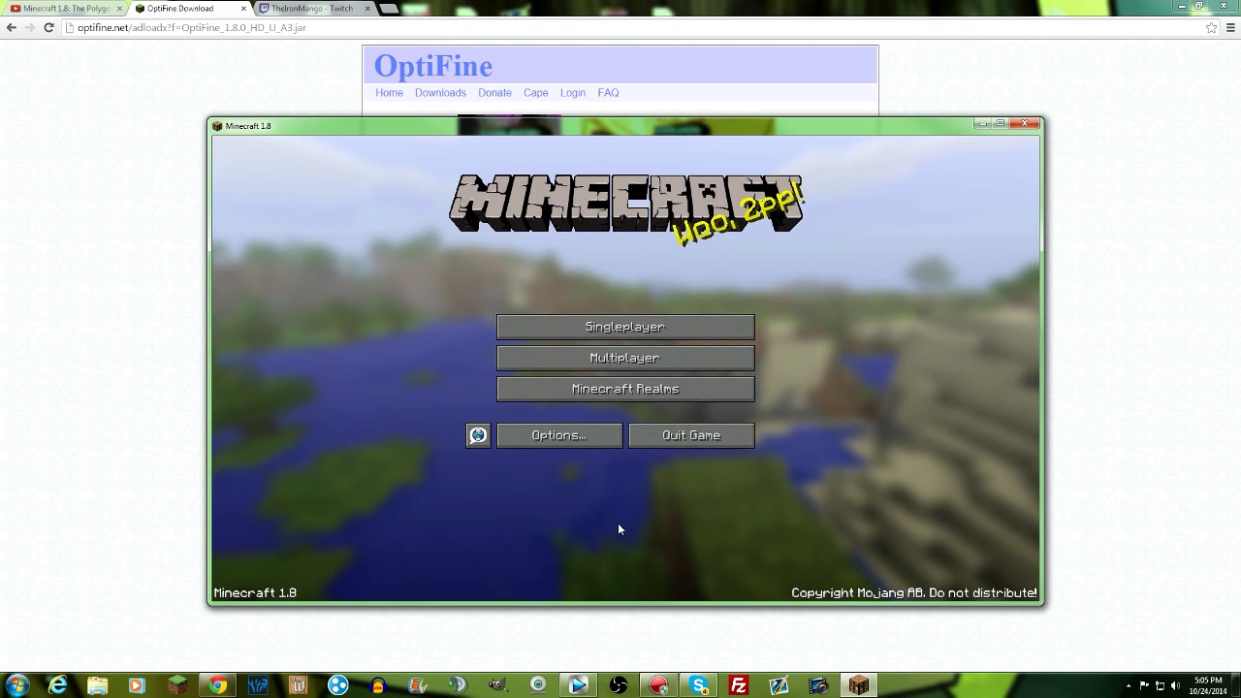
# Join The Polygon SMP server from the Multiplayer list and walk toward the hill.
pyautogui.click(599, 360)
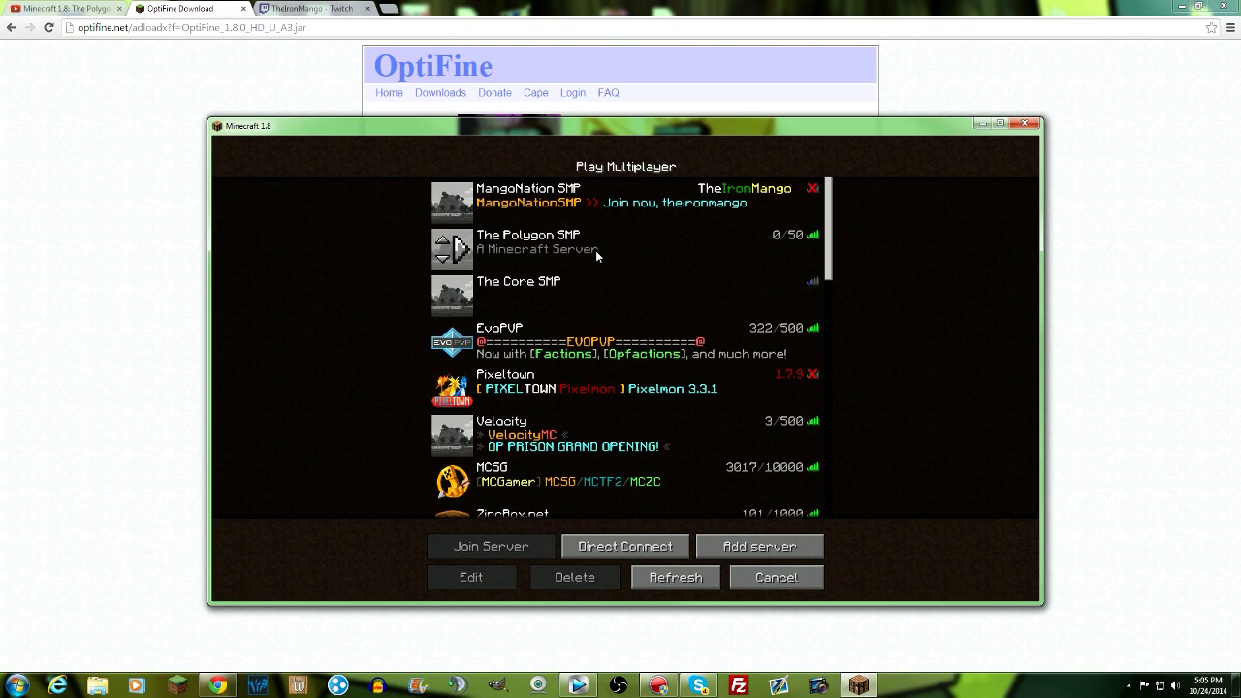
pyautogui.doubleClick(578, 250)
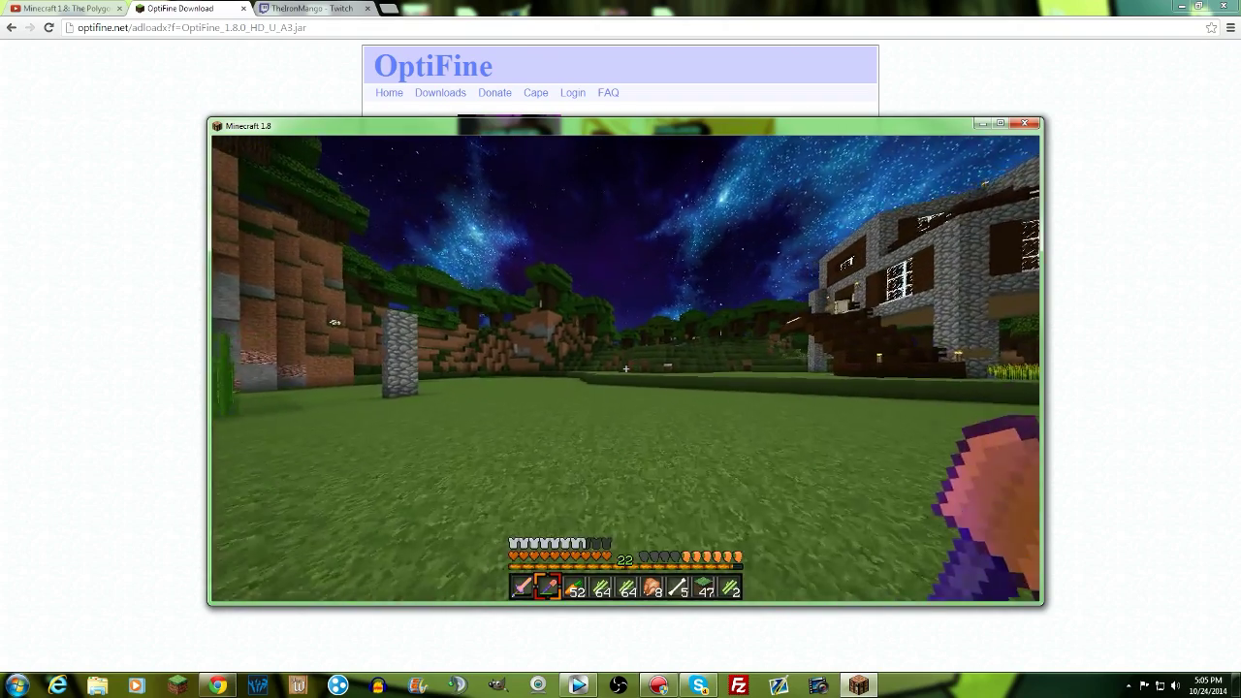
pyautogui.press('w')
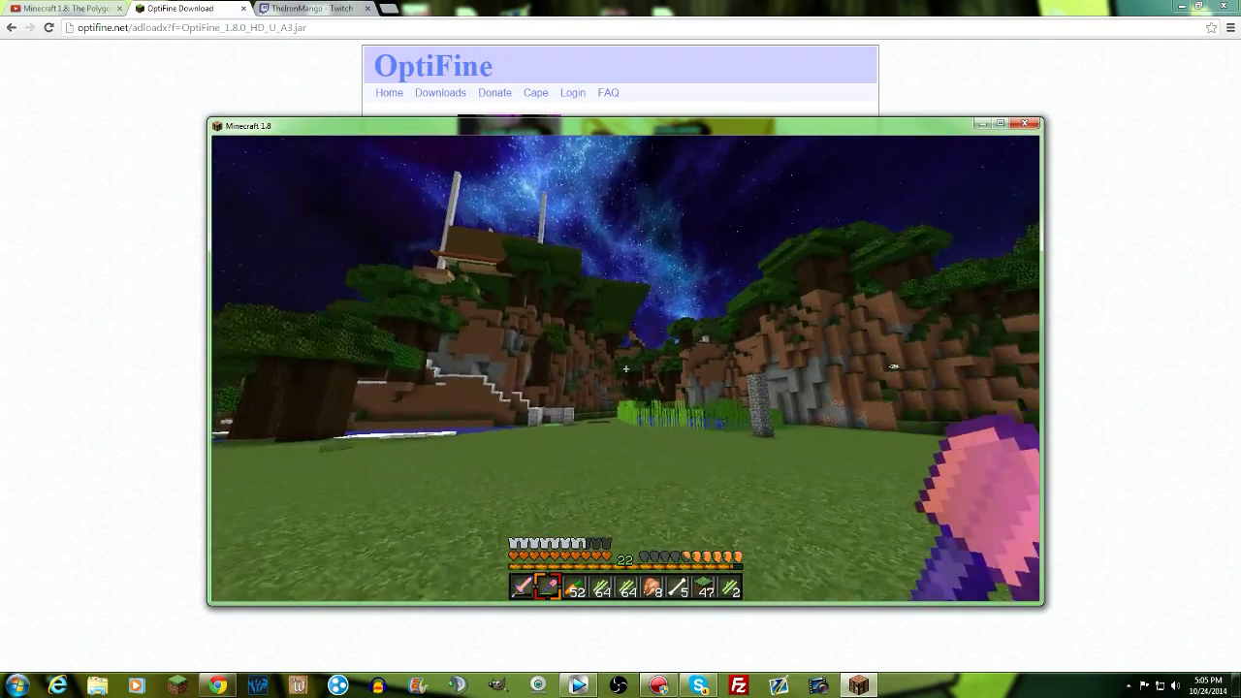
# Walk to the sugar cane, turn toward the stone house, and maximize the Minecraft window.
pyautogui.press('w')
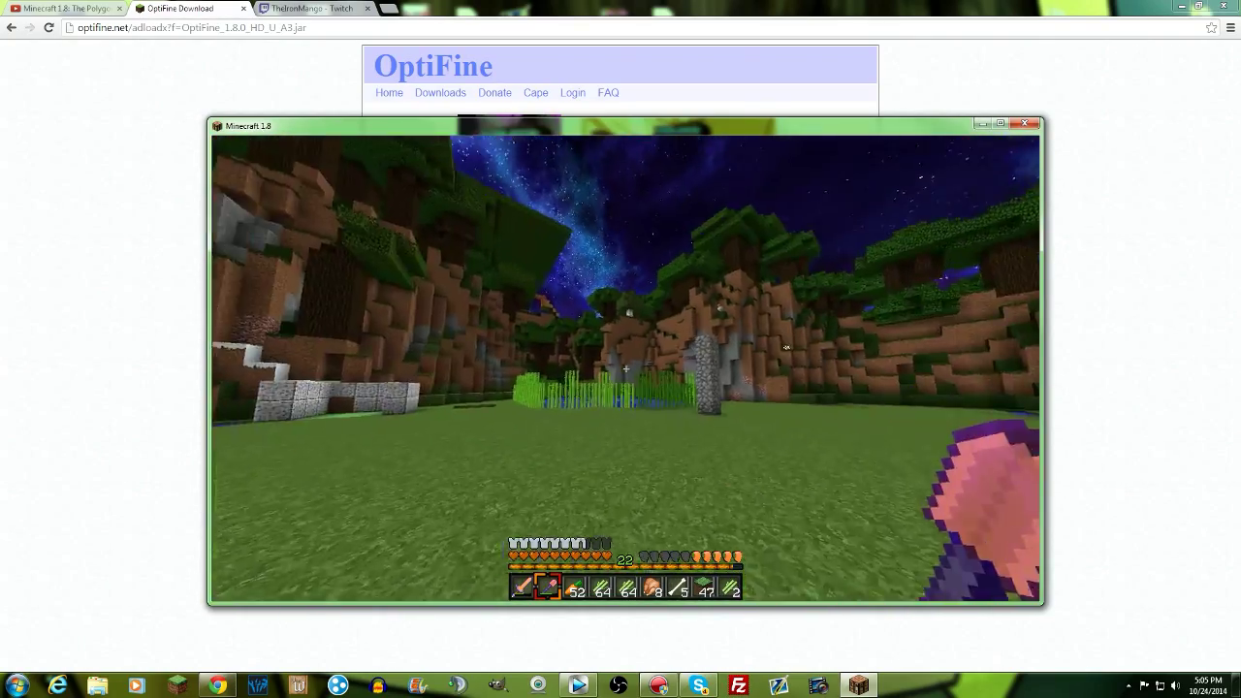
pyautogui.press('w')
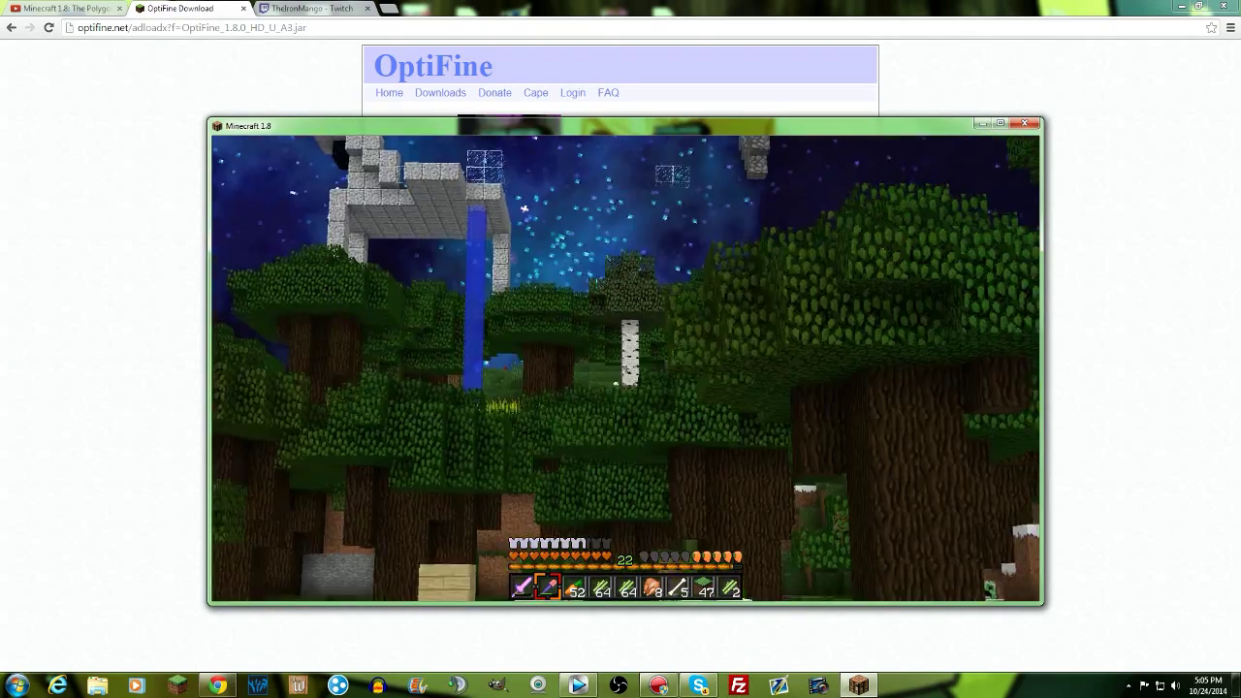
pyautogui.press('w')
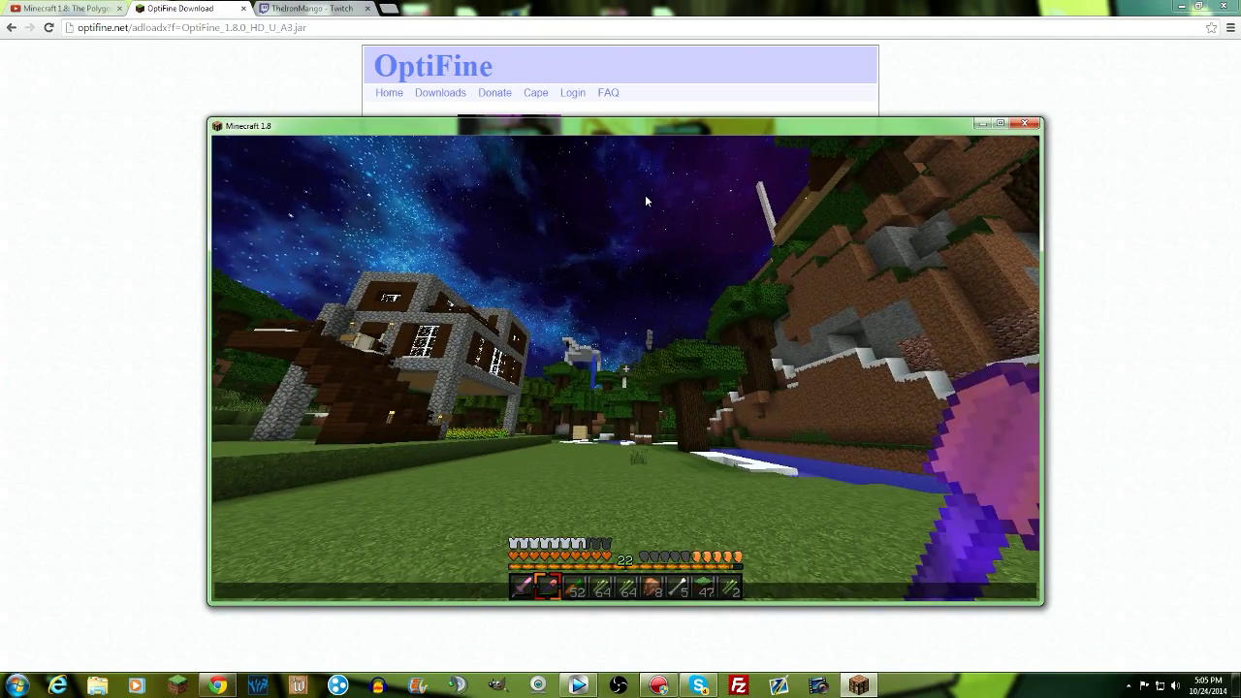
pyautogui.doubleClick(624, 130)
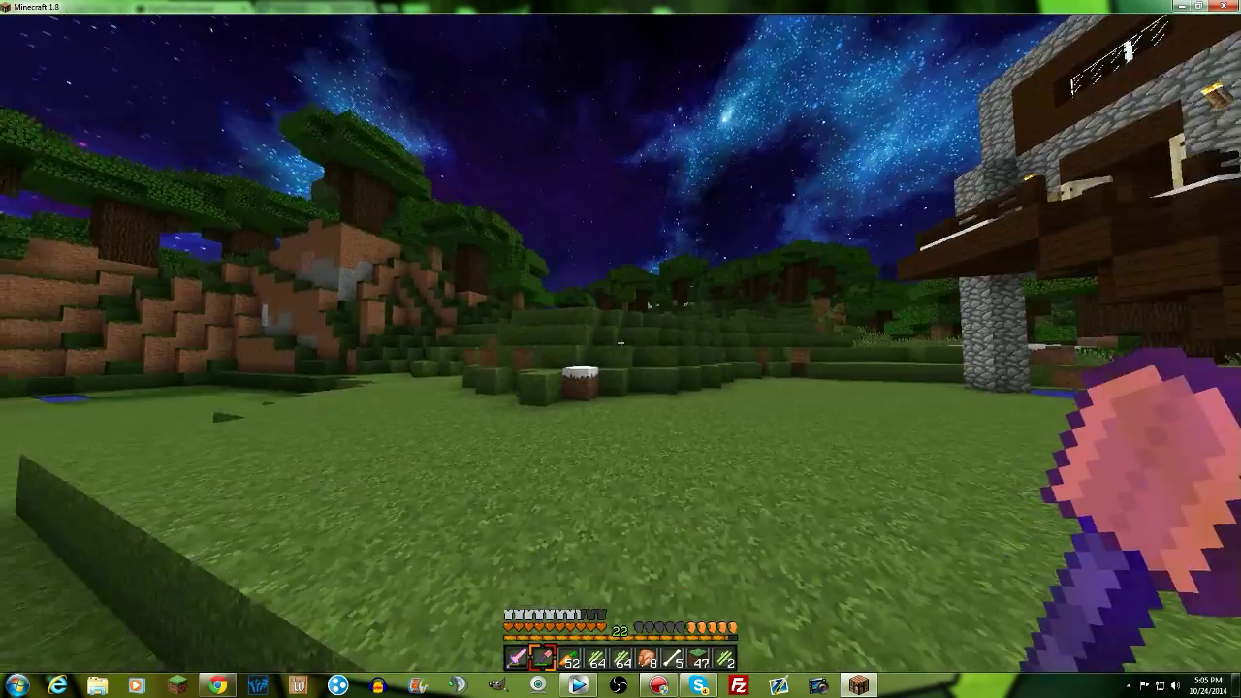
# Review OptiFine's Performance, Details and Animations video settings, then resume play in third-person view.
pyautogui.press('Escape')
pyautogui.click(586, 293)
pyautogui.click(543, 255)
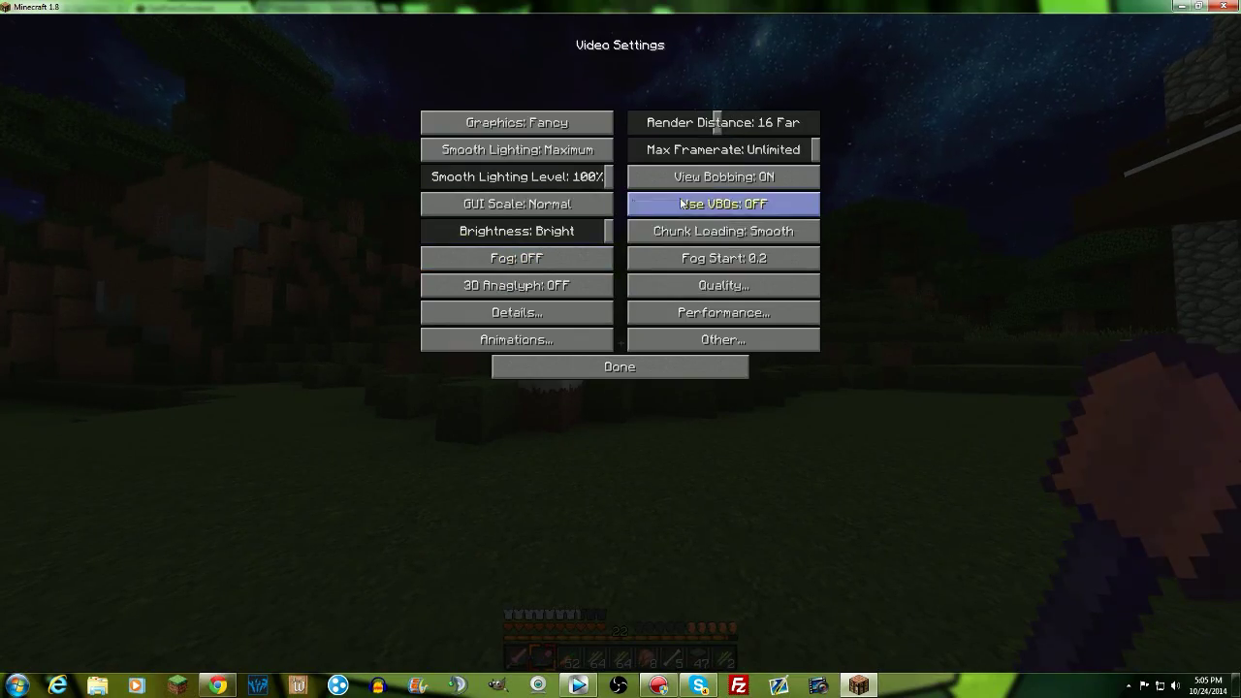
pyautogui.click(736, 311)
pyautogui.click(664, 365)
pyautogui.click(518, 314)
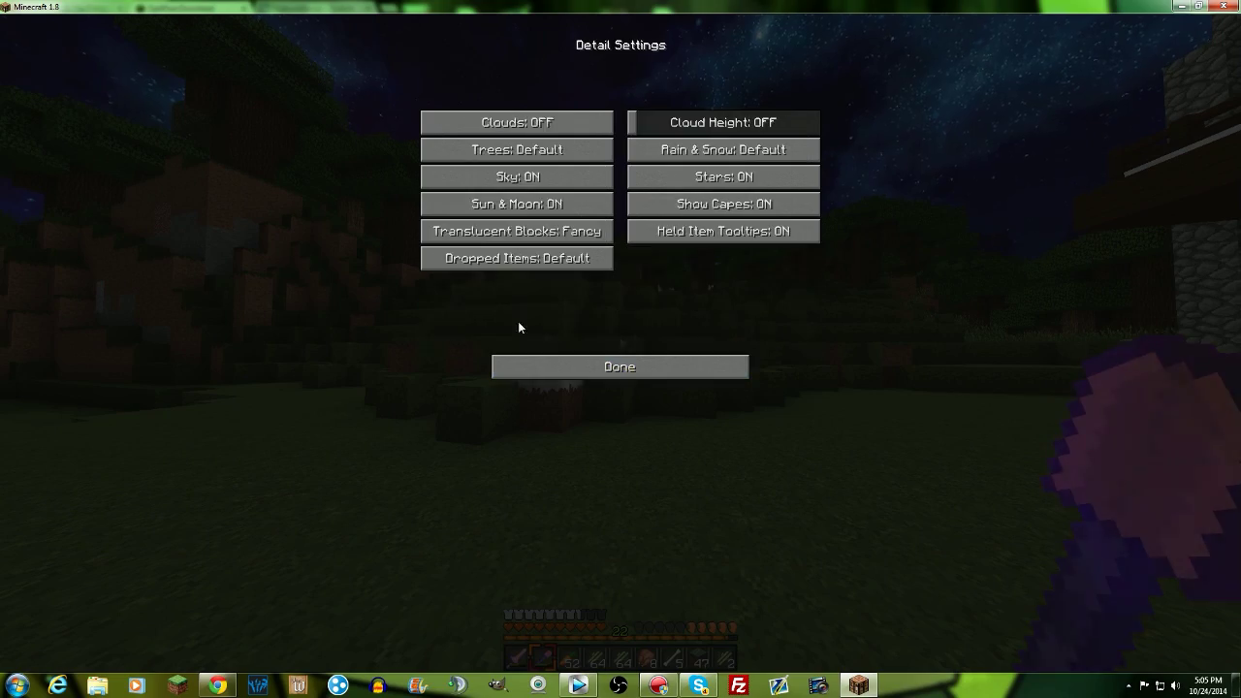
pyautogui.click(558, 368)
pyautogui.click(518, 339)
pyautogui.click(684, 368)
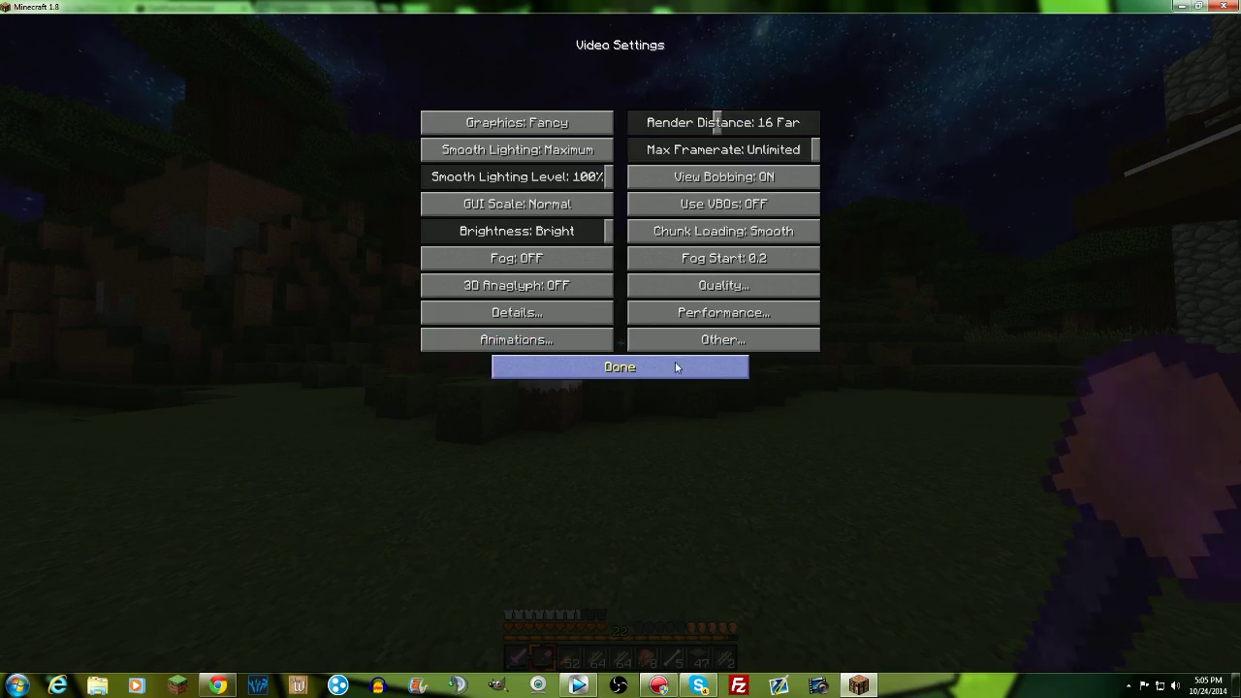
pyautogui.press('Escape')
pyautogui.press('F5')
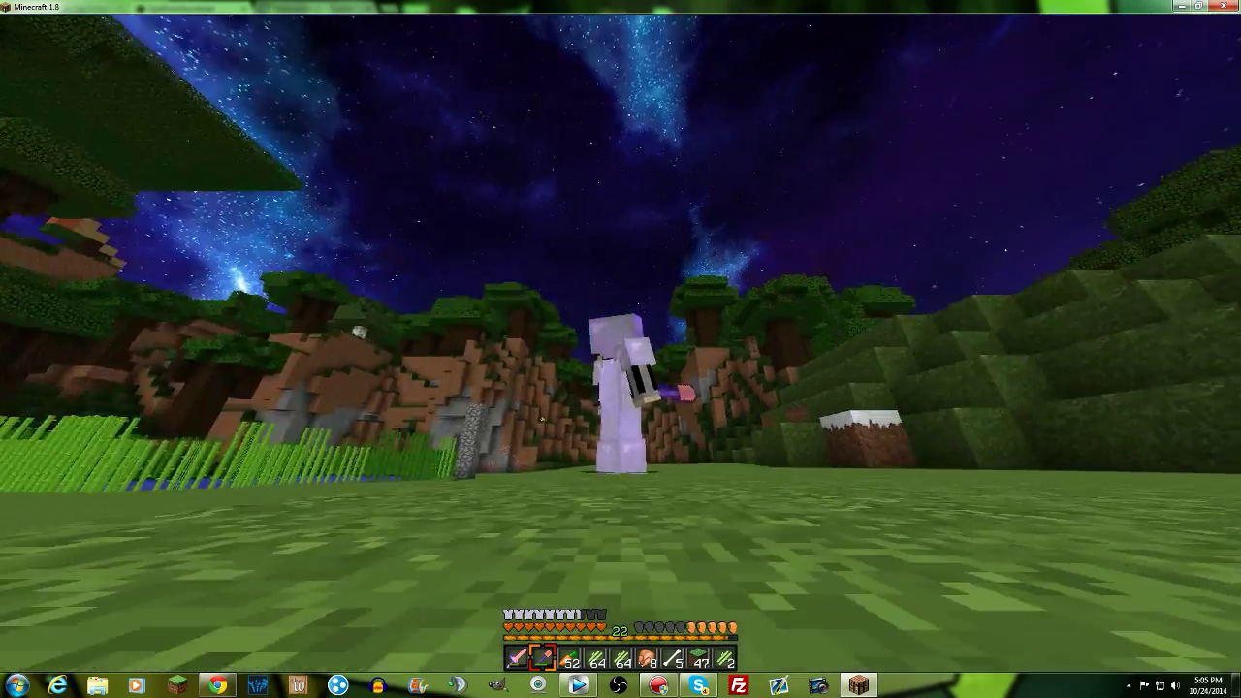
pyautogui.press('F5')
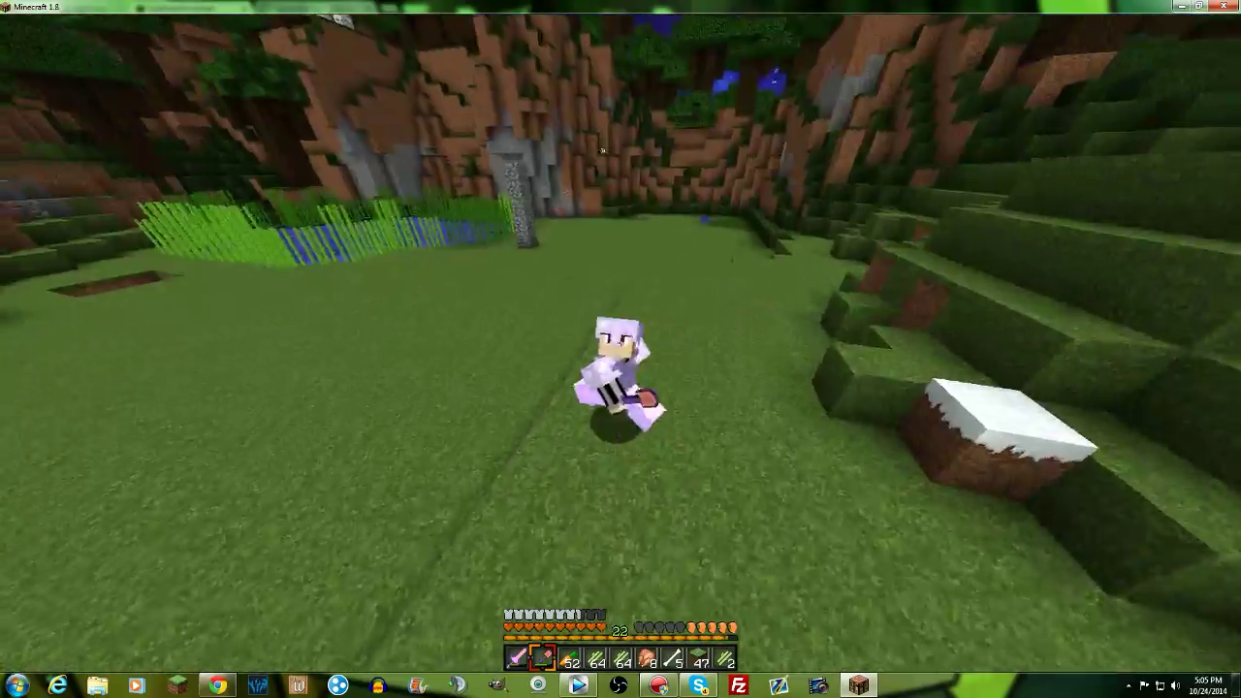
pyautogui.press('F5')
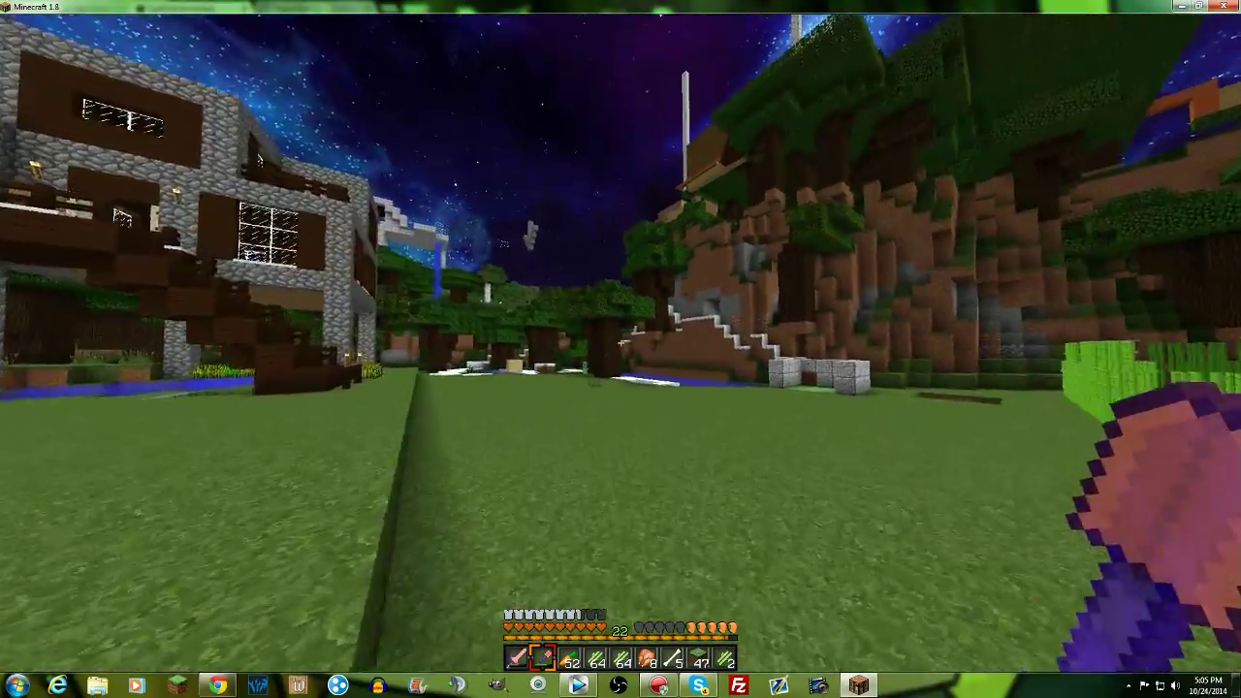
pyautogui.press('w')
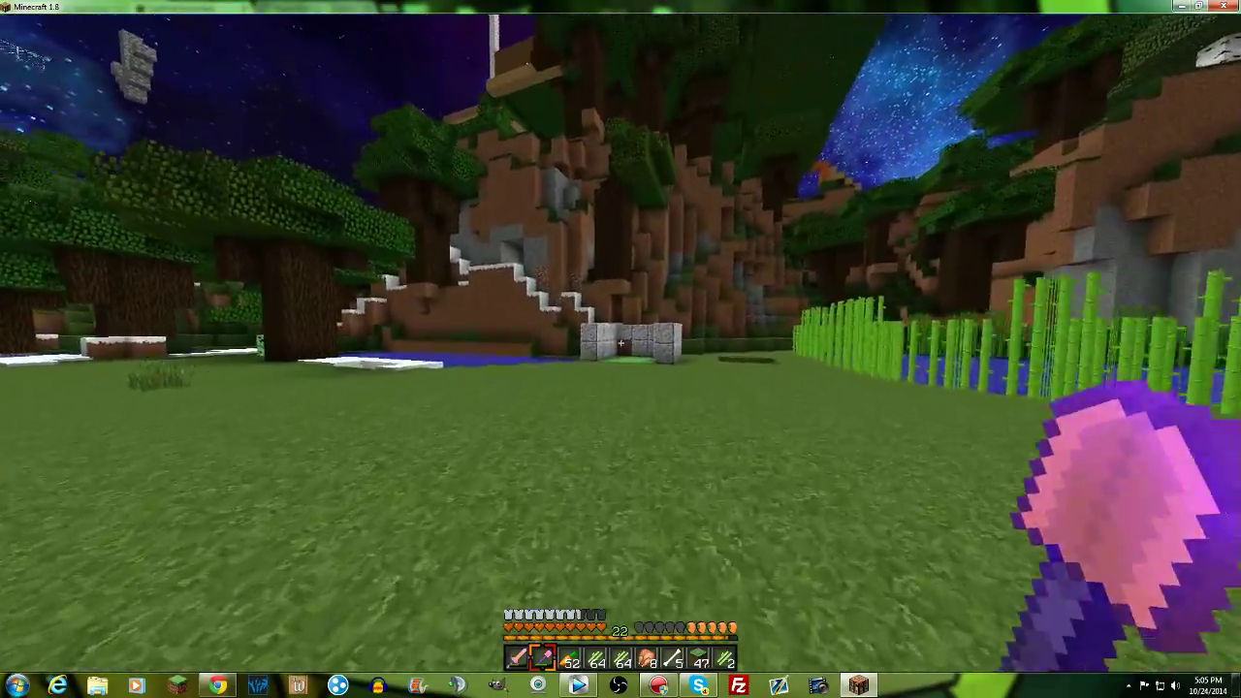
pyautogui.press('w')
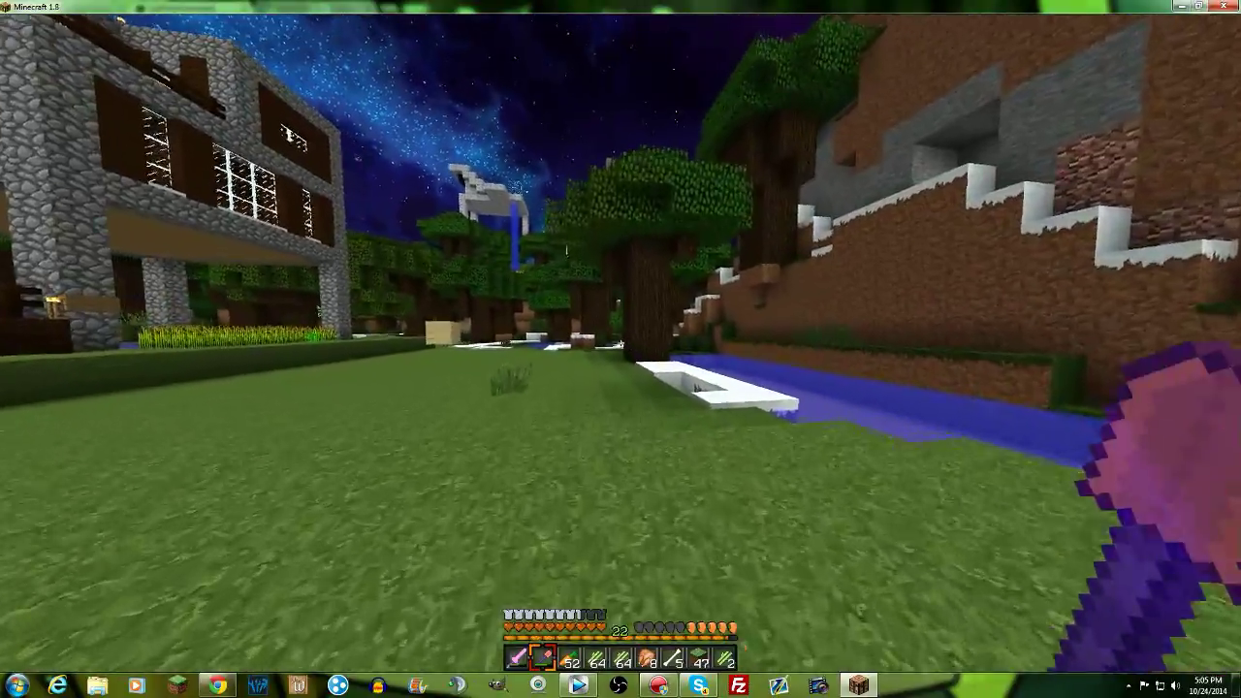